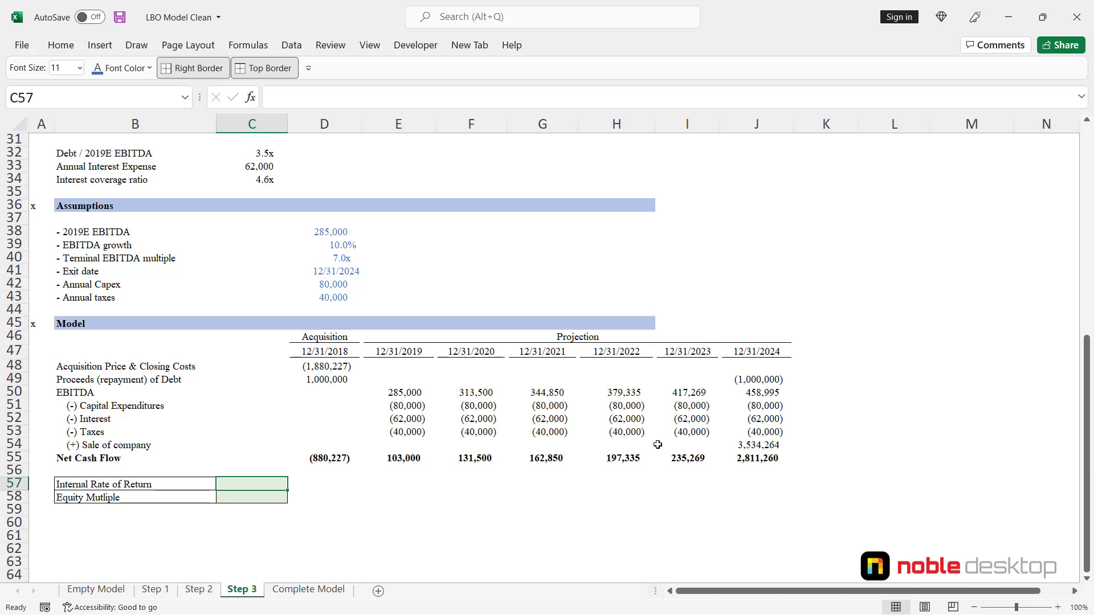
- Try the IRR function on the net cash flows D55:J55 in the Internal Rate of Return cell C57, and clear the cell
text(=)
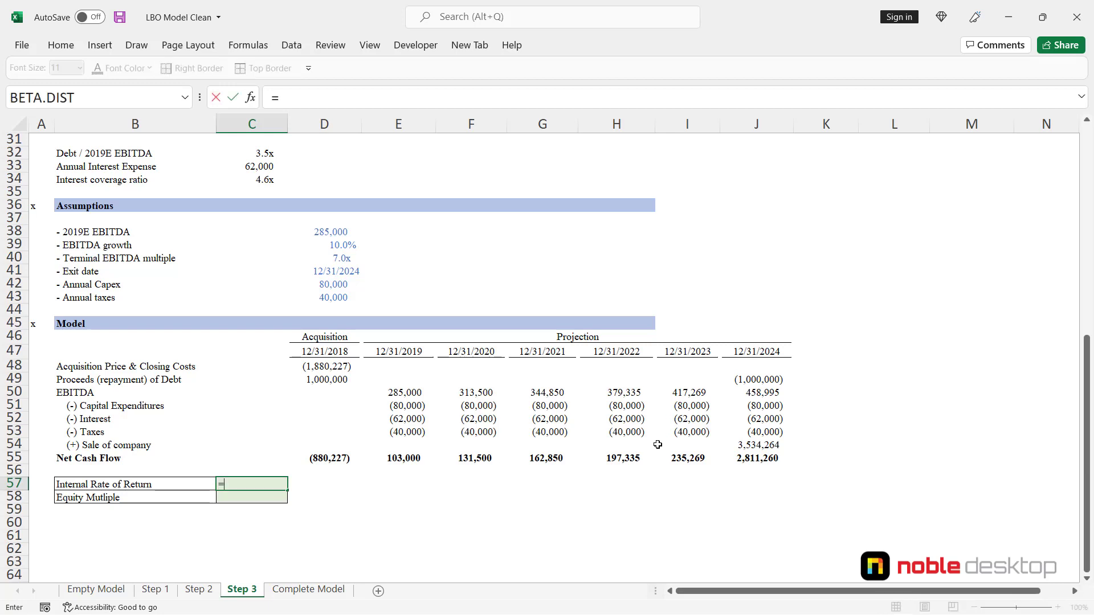
text(irr)
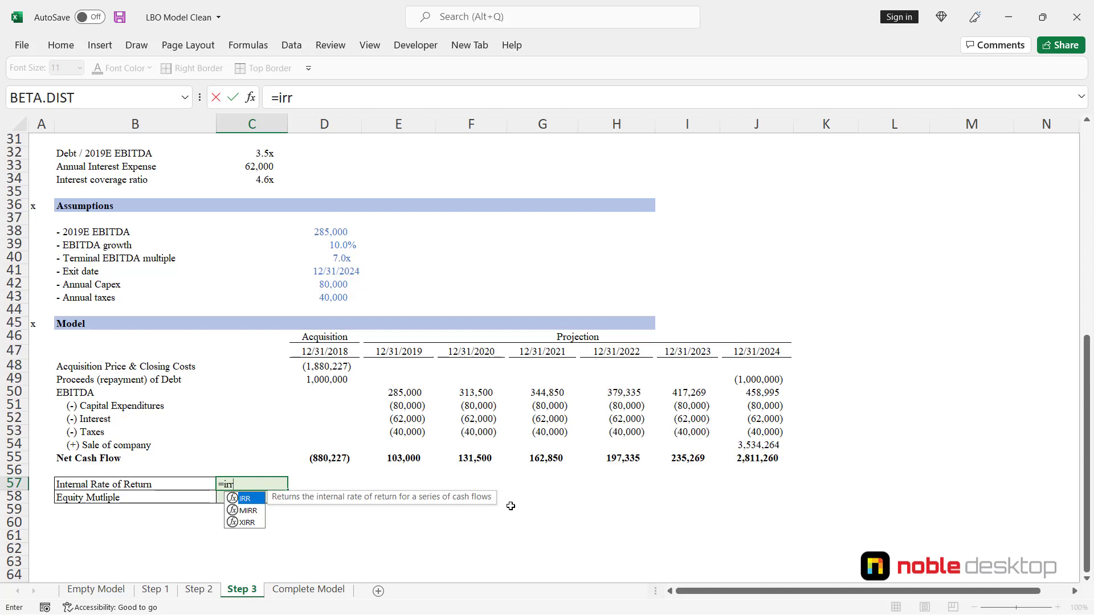
key(Tab)
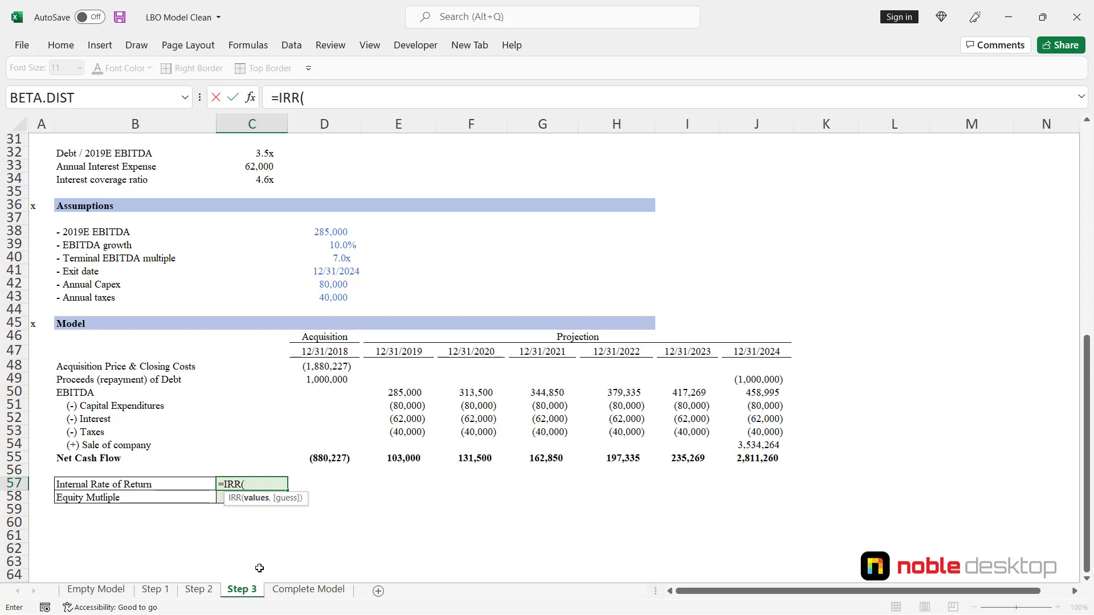
key(Up)
key(Down)
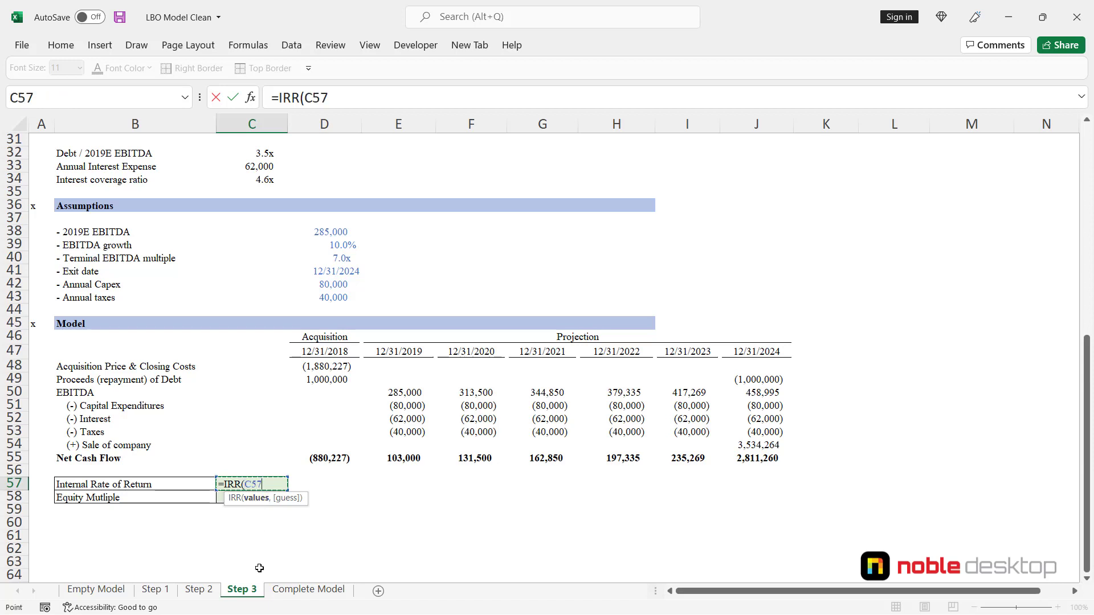
key(Up)
key(Up)
key(Right)
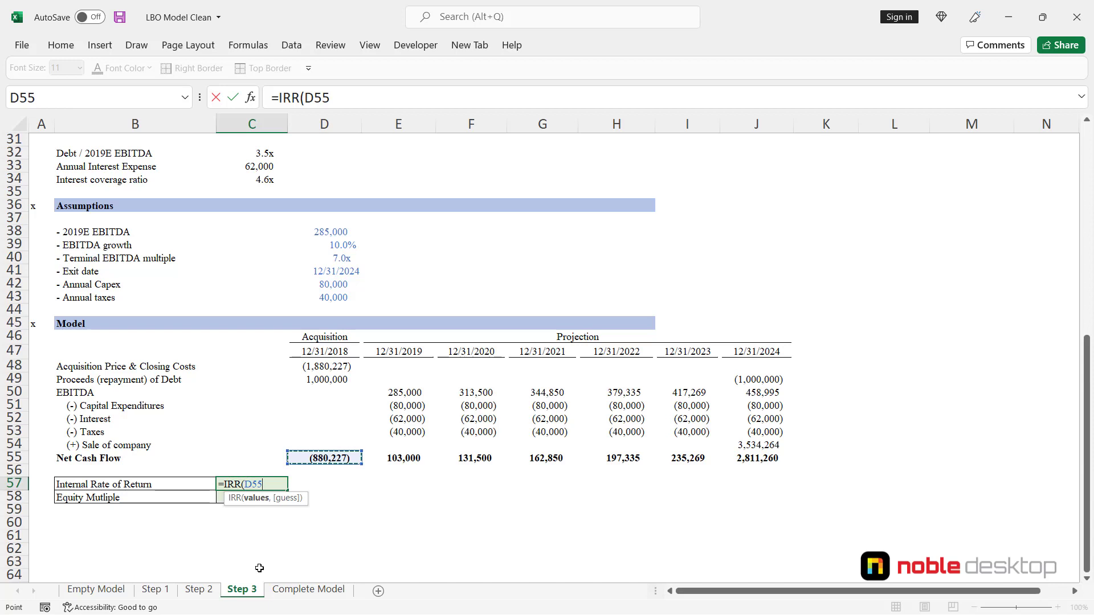
key(ctrl+shift+Right)
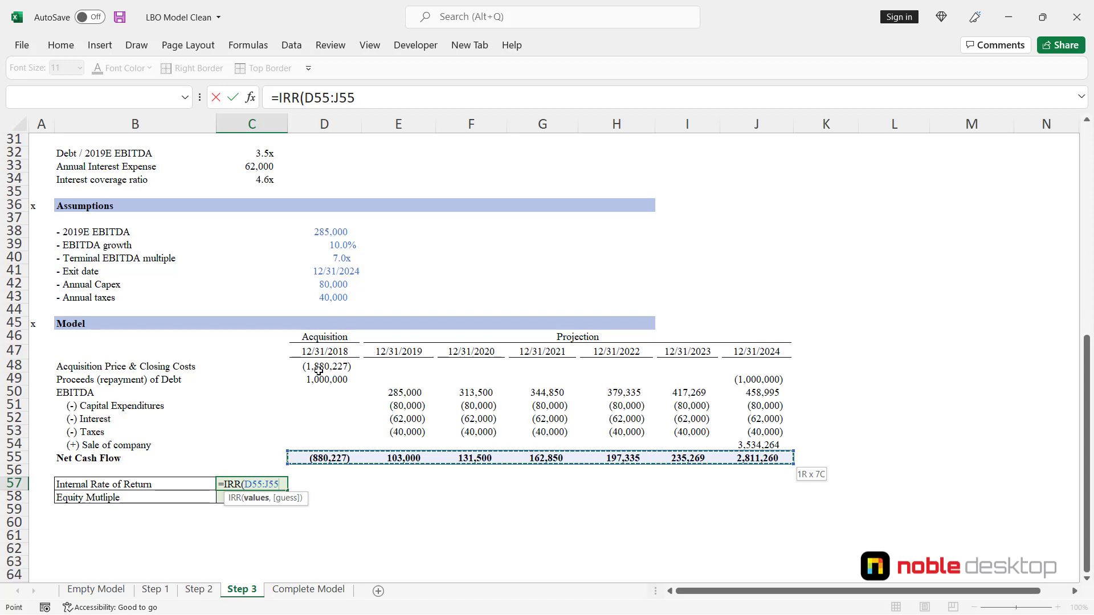
key(ctrl+Return)
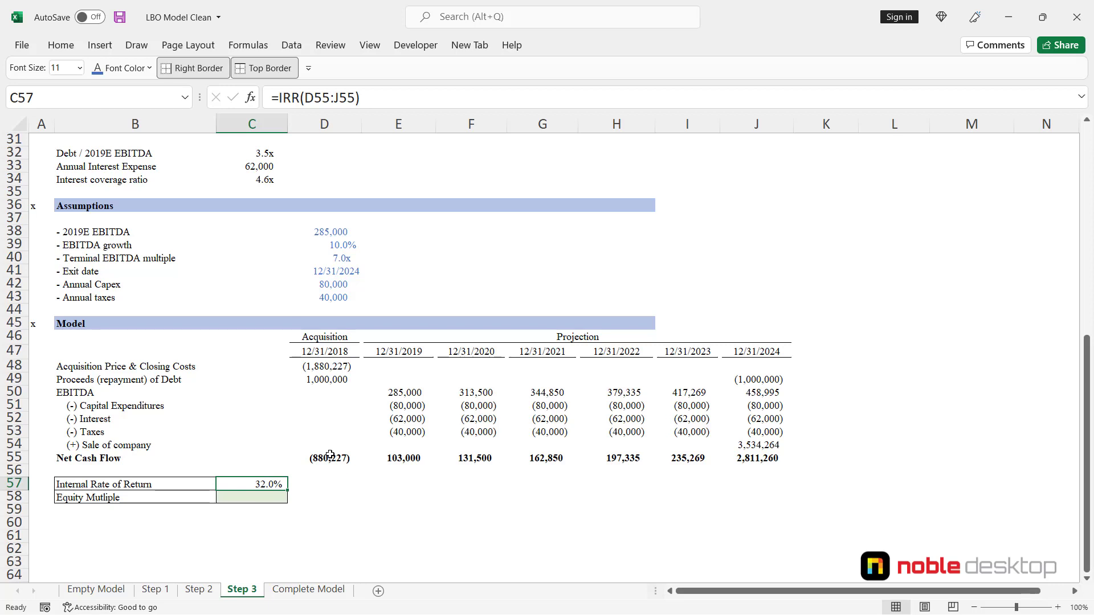
key(Delete)
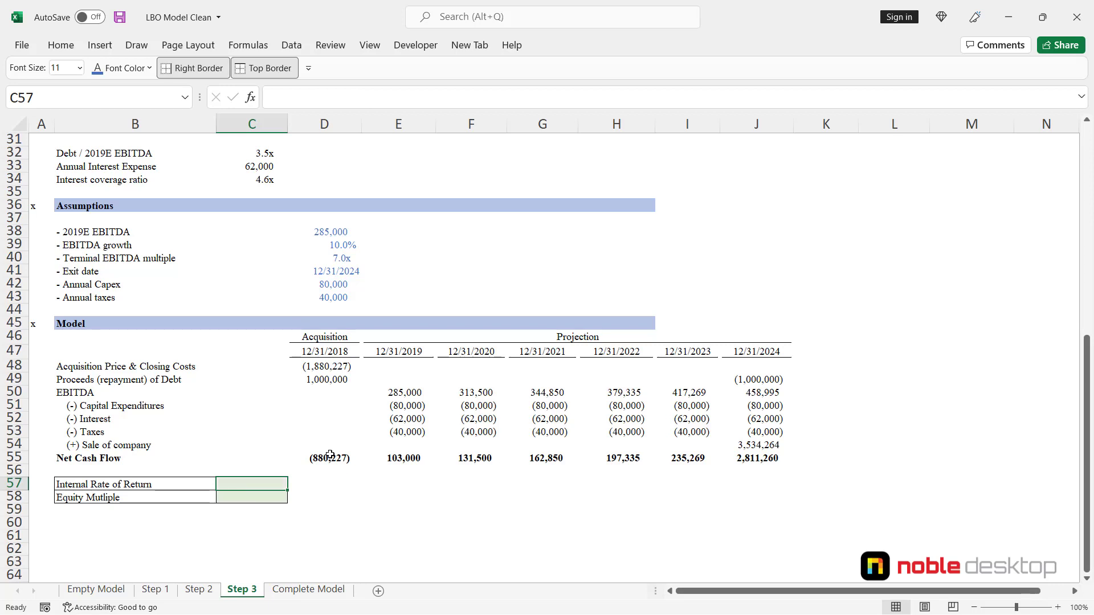
- Start an XIRR formula in the Internal Rate of Return cell C57 with the net cash flows D55:J55 as its values
text(=)
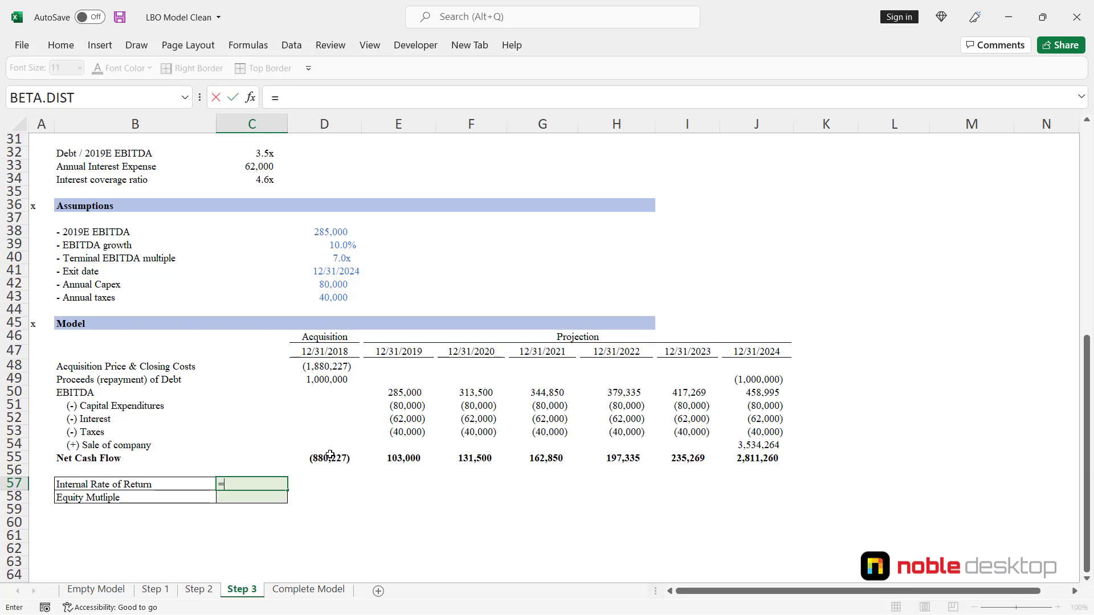
text(xirr)
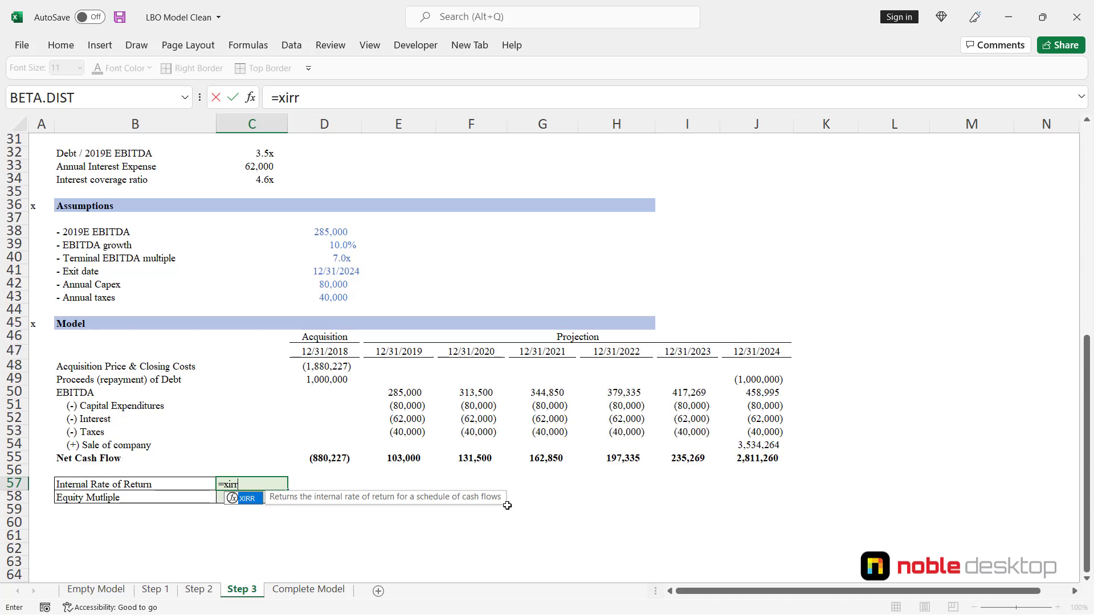
key(Tab)
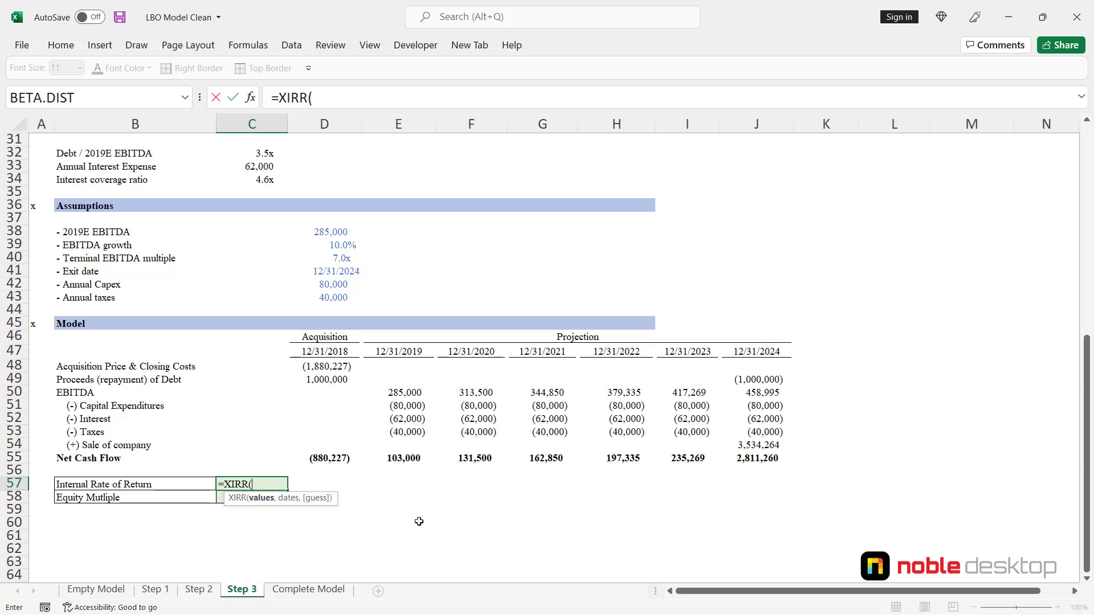
key(Up)
key(Up)
key(Right)
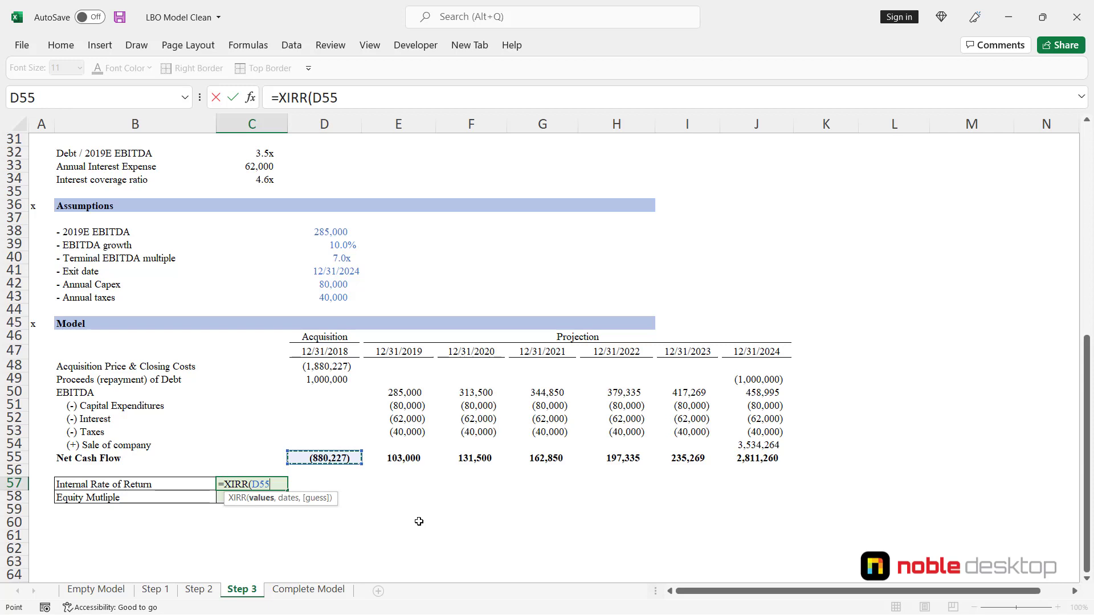
key(ctrl+shift+Right)
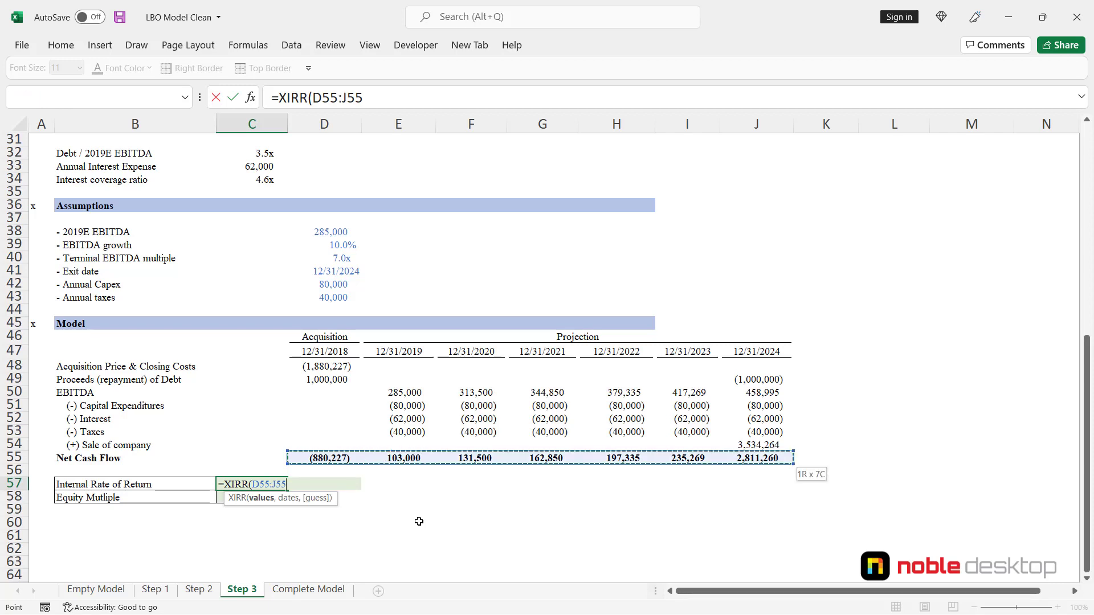
- Complete the XIRR formula in C57 with the model's date row D47:J47 as the dates argument
text(,)
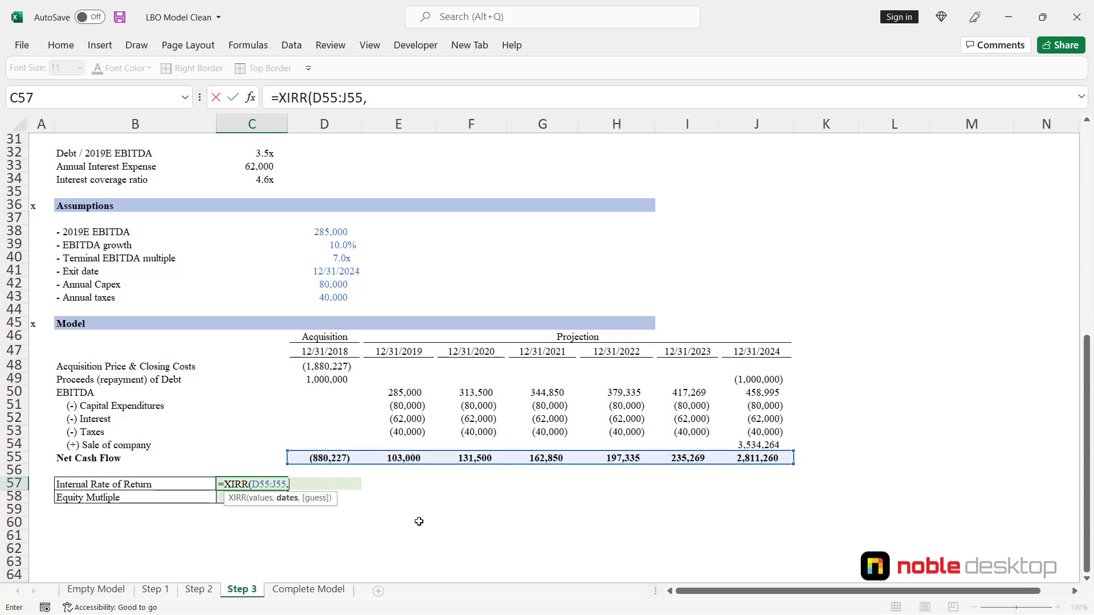
key(Up)
key(Up)
key(Up)
key(Up)
key(Up)
key(Up)
key(Up)
key(Up)
key(Up)
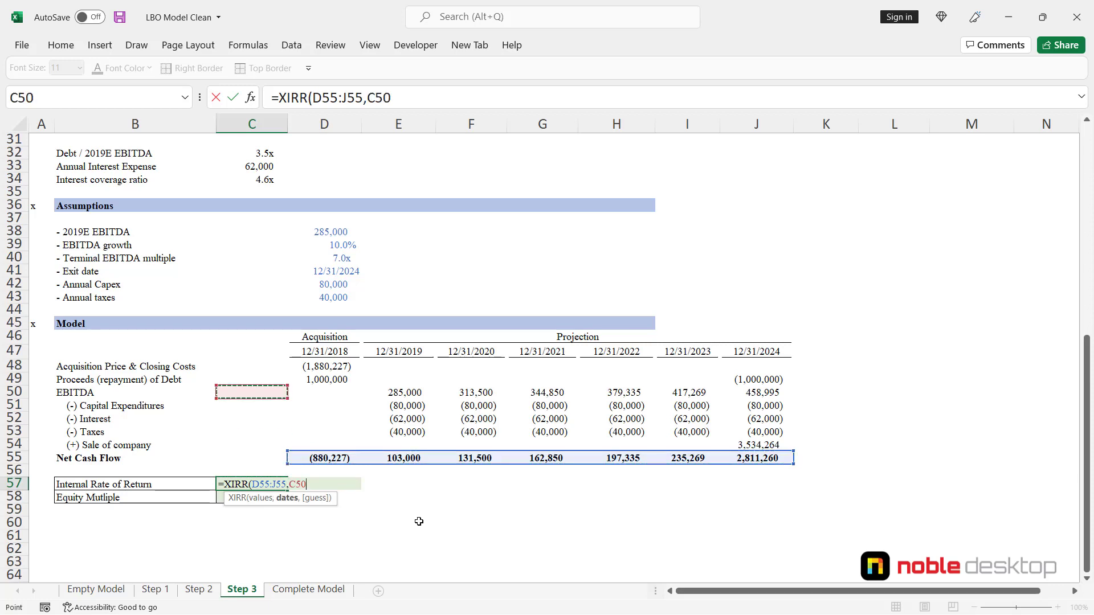
key(Up)
key(Right)
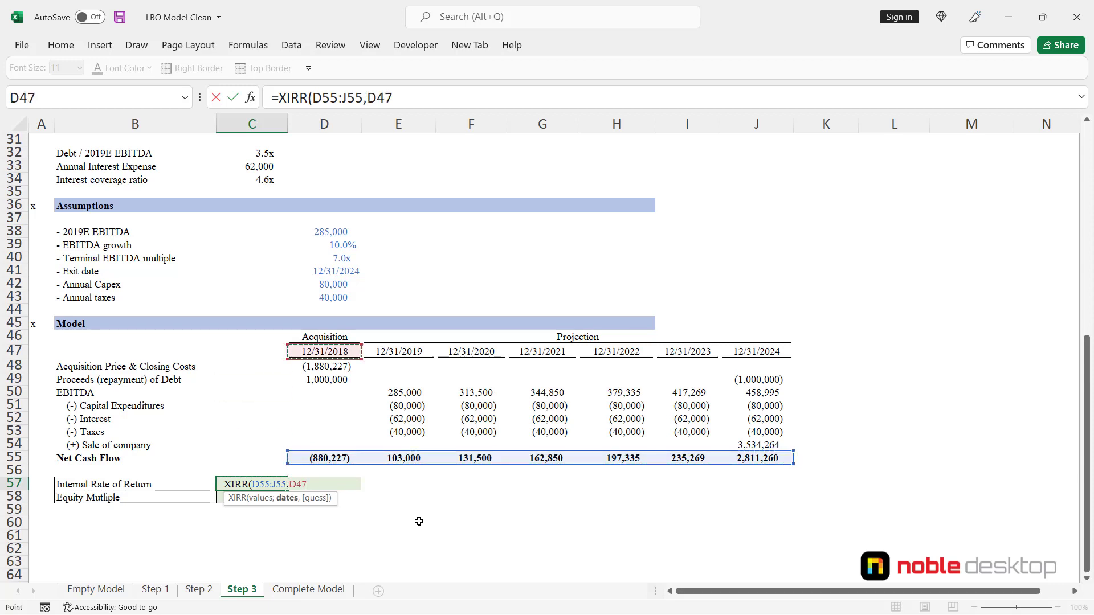
key(ctrl+shift+Right)
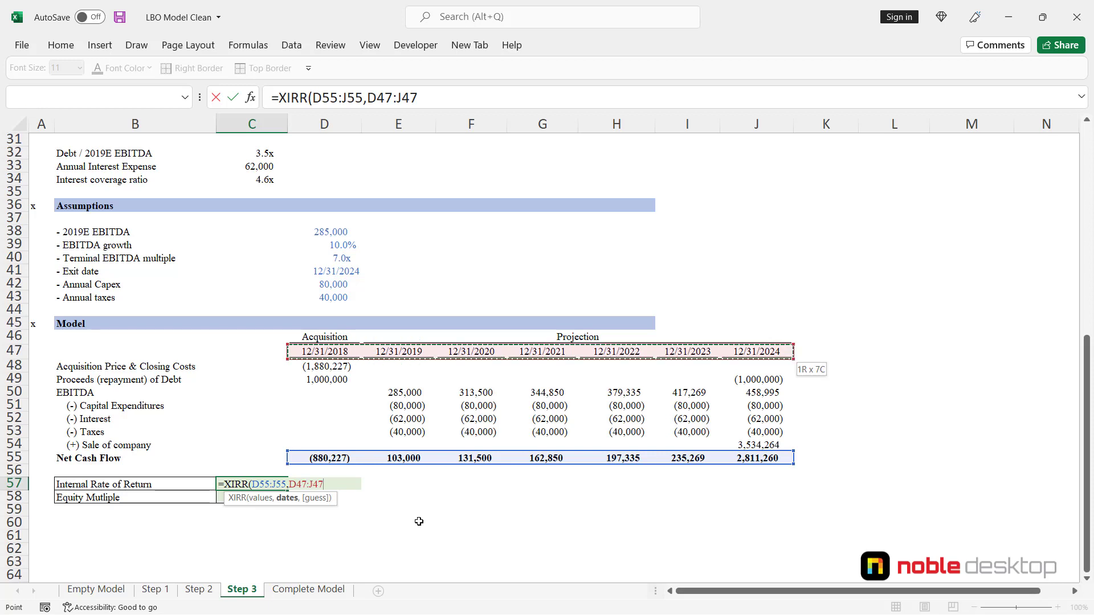
text())
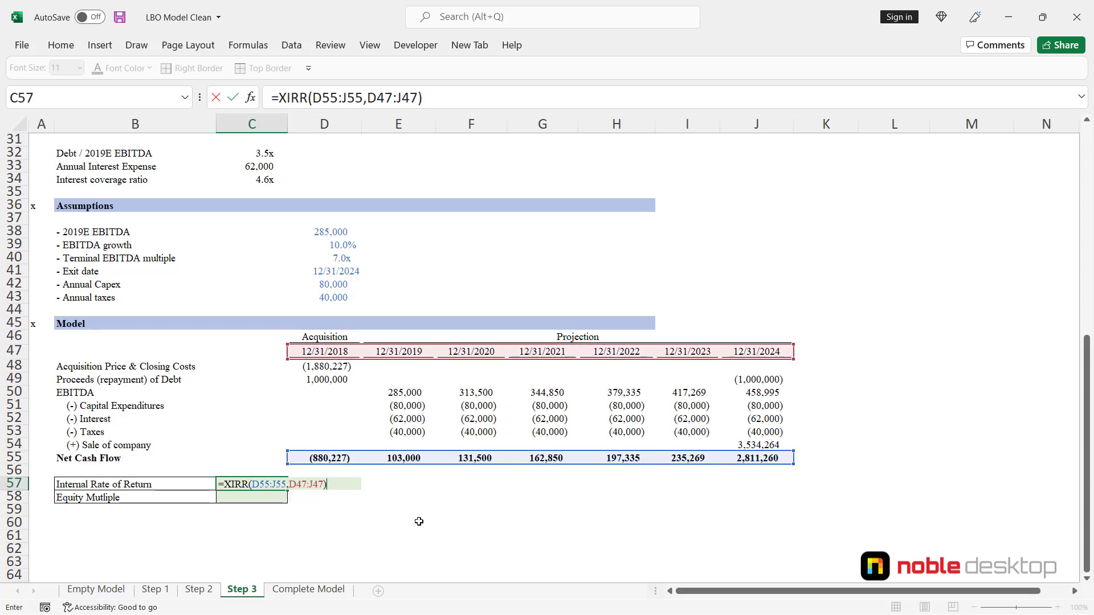
key(ctrl+Return)
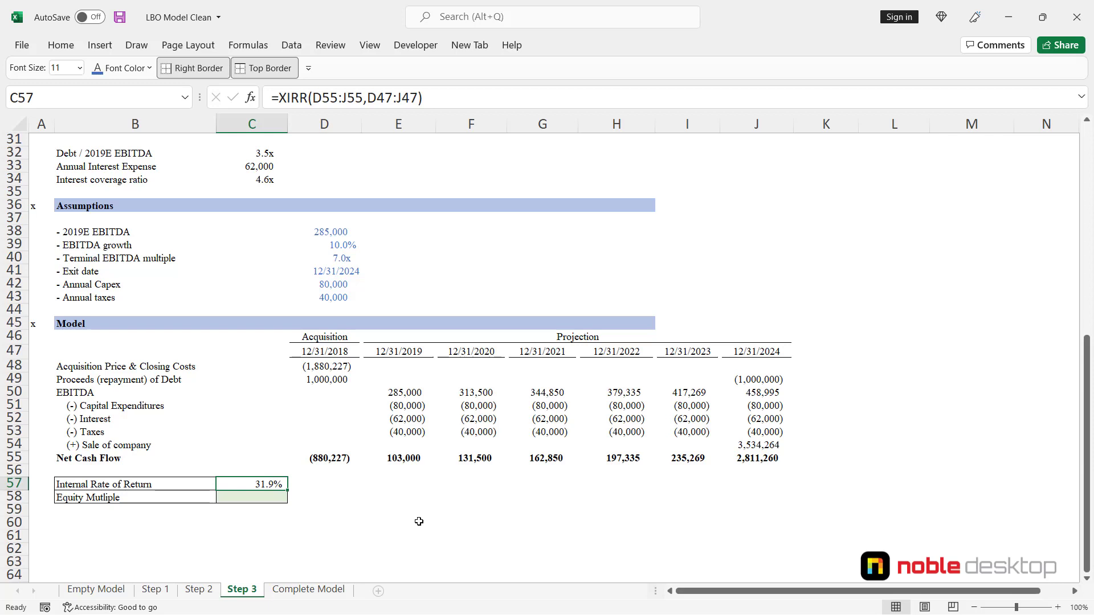
- Start the Equity Multiple formula in C58 with a SUM of the projected net cash flows E55:J55
key(Down)
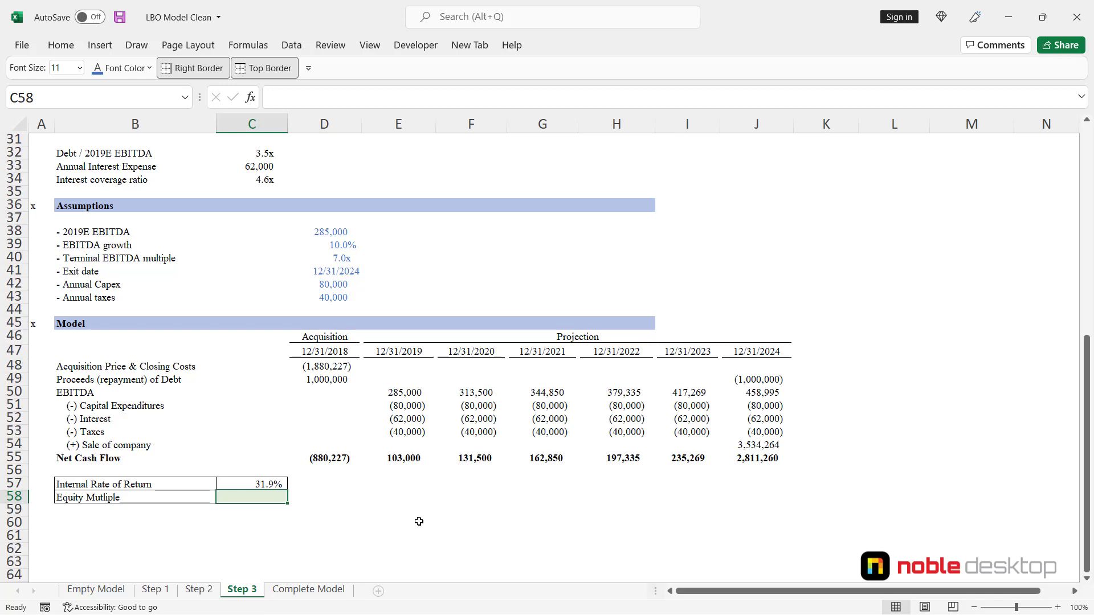
text(=)
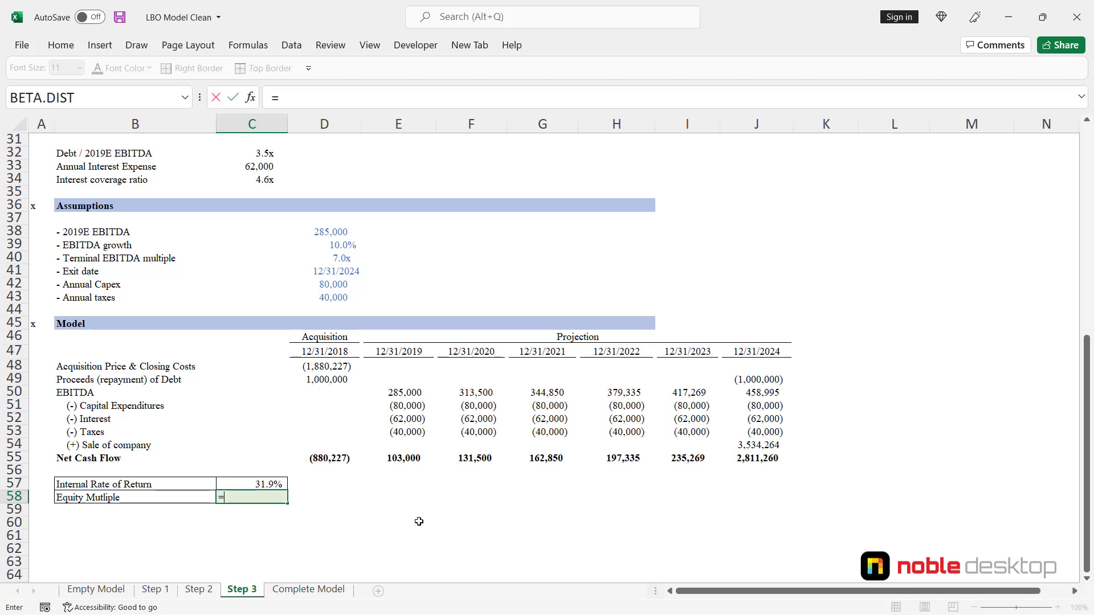
text(sum)
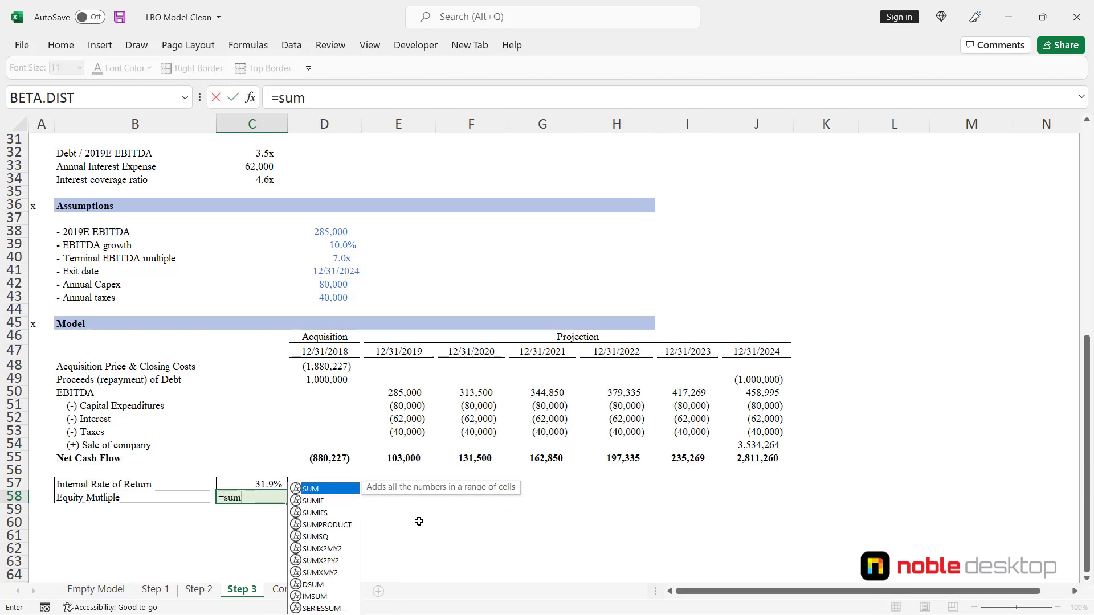
key(Tab)
key(Up)
key(Up)
key(Up)
key(Right)
key(Right)
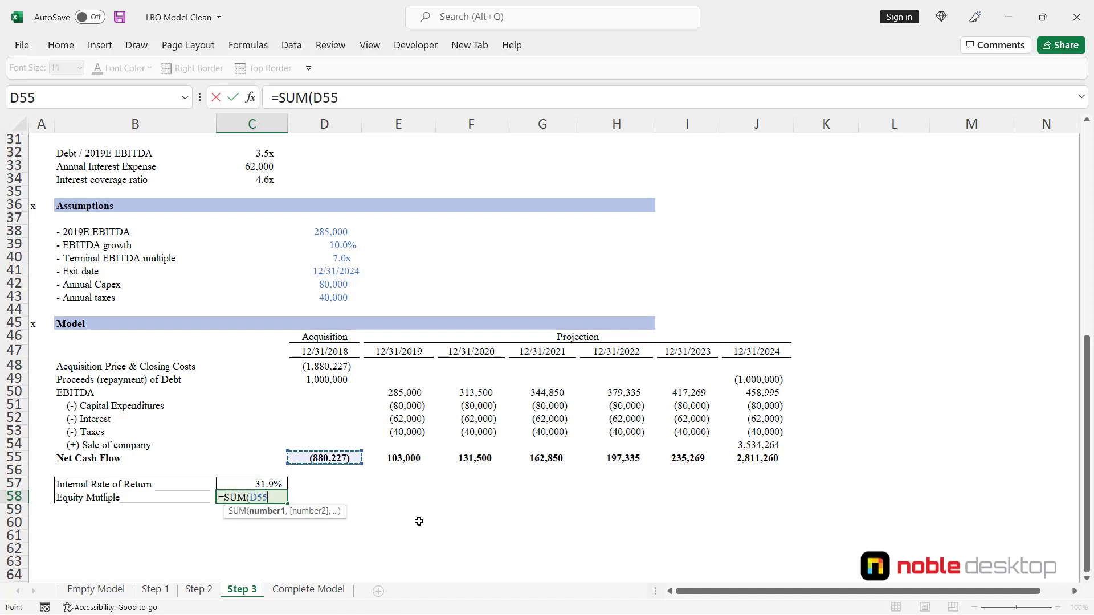
key(ctrl+shift+Right)
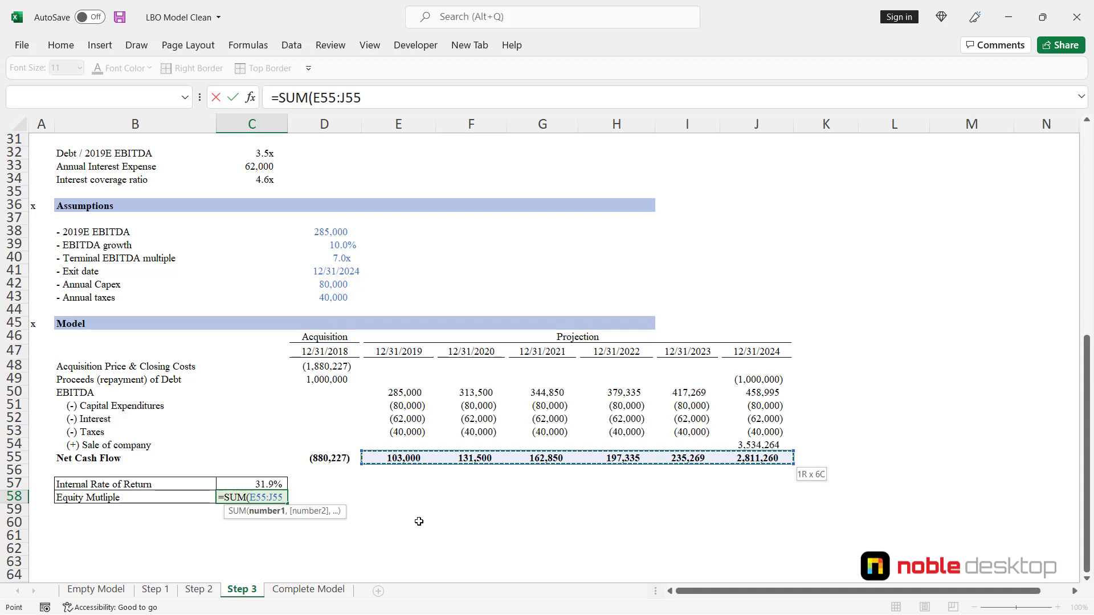
- Divide the sum in C58 by the initial outflow D55 and multiply by -1 to complete the Equity Multiple formula
text()/)
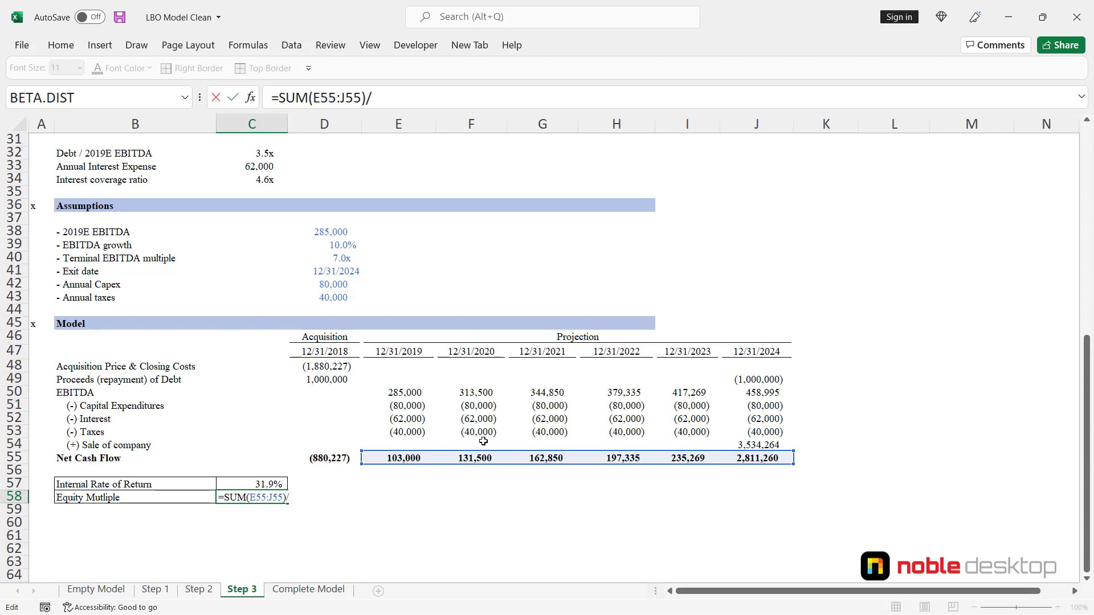
key(Up)
key(Up)
key(Up)
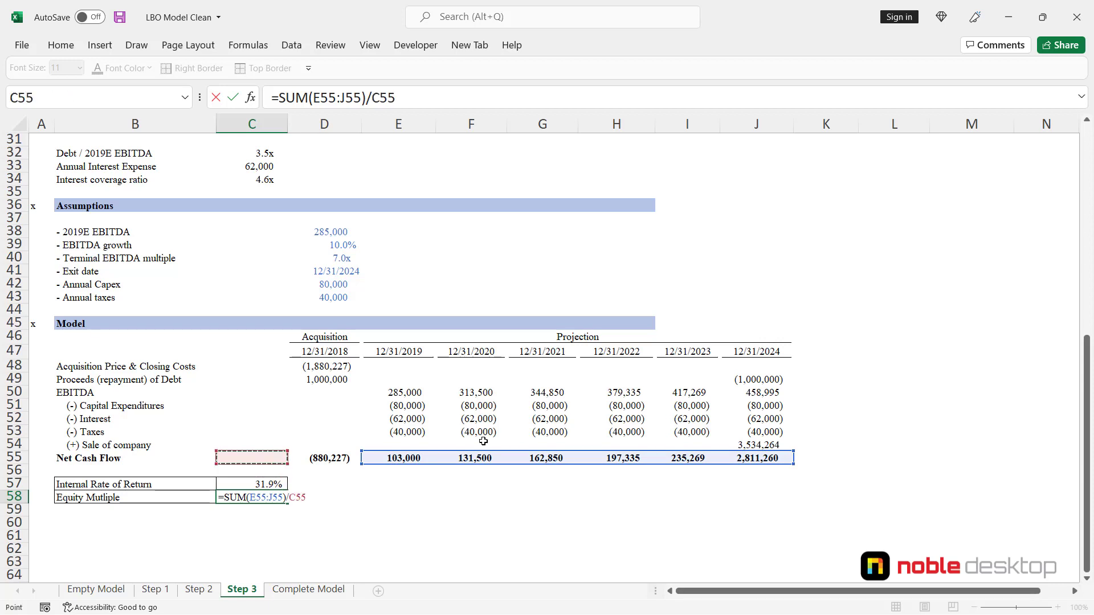
key(Right)
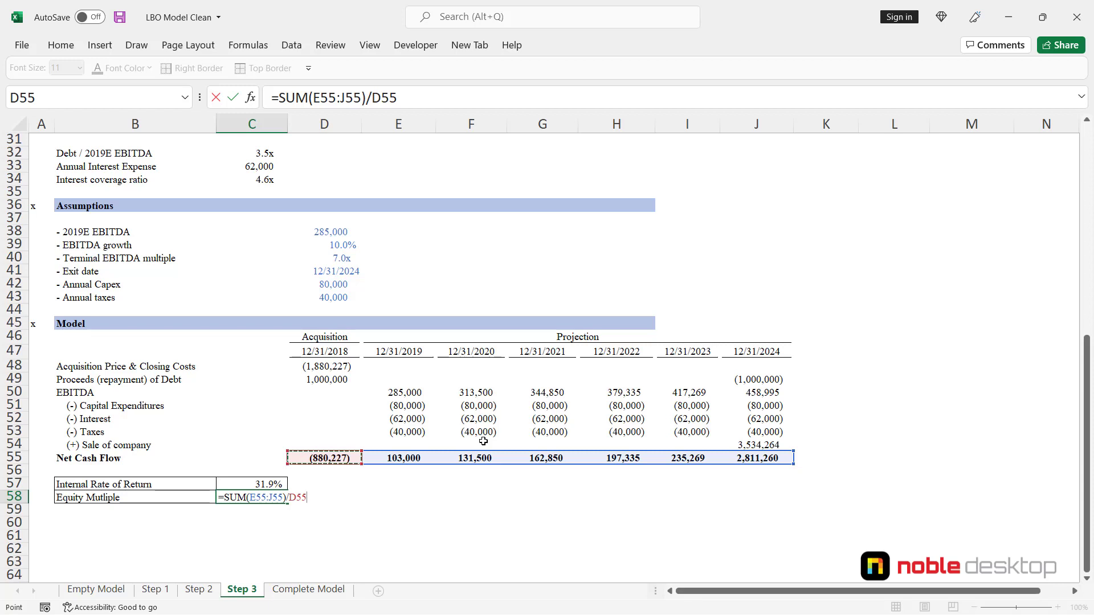
text(*-1)
key(ctrl+Return)
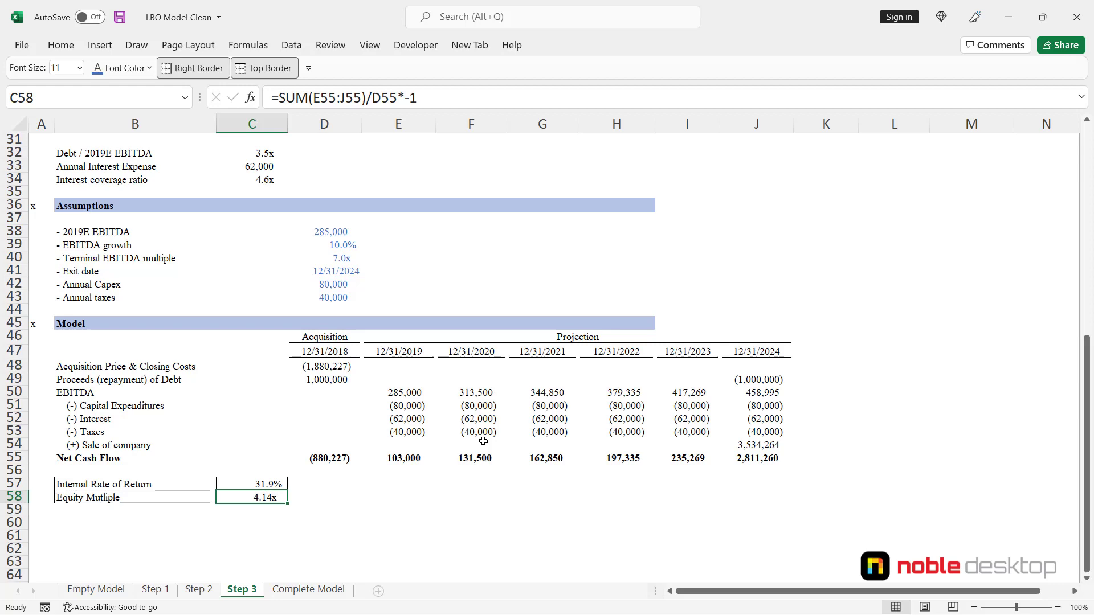
scroll(433, 419, up, 1)
scroll(379, 393, down, 1)
scroll(377, 392, up, 10)
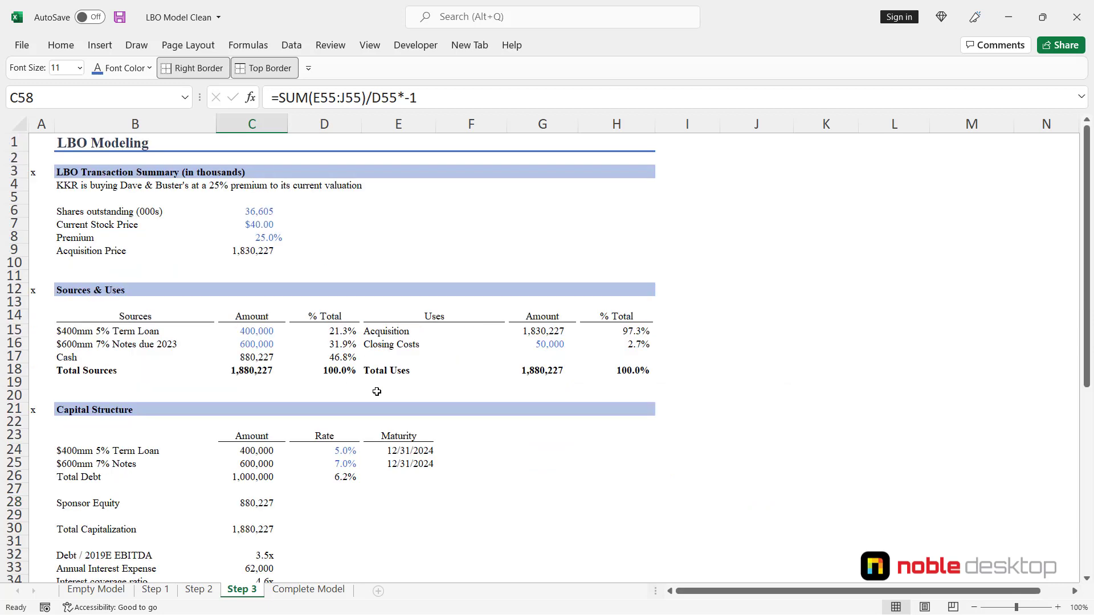